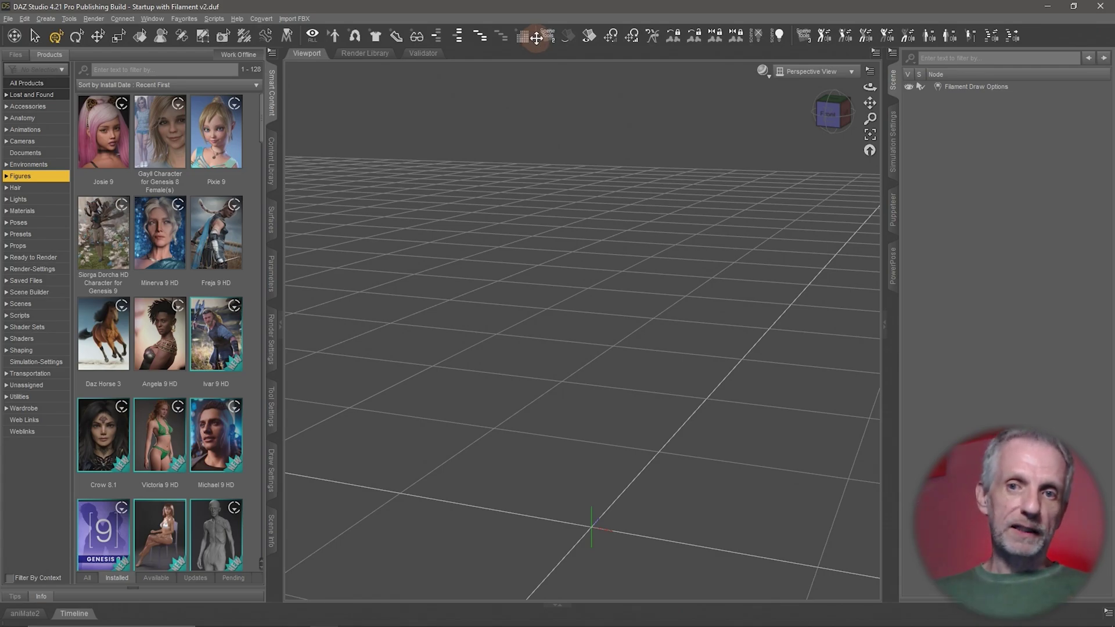
# Float the Scene Tools toolbar, dock it in a new row, then move it to the top row's start
pyautogui.moveTo(536, 38); pyautogui.dragTo(403, 200)
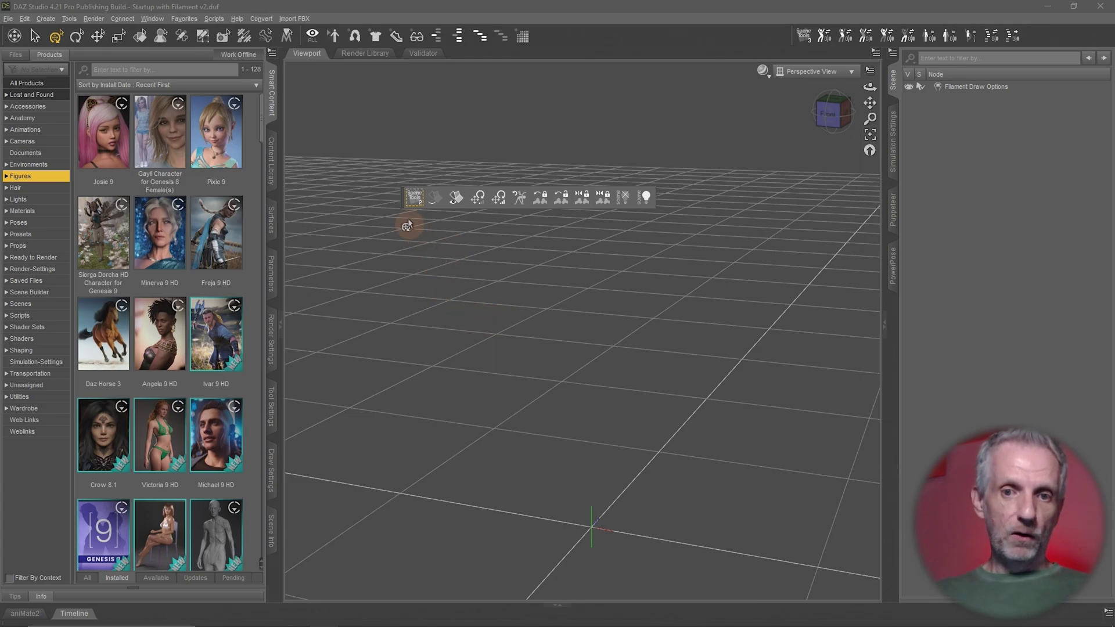
pyautogui.moveTo(402, 199); pyautogui.dragTo(18, 59)
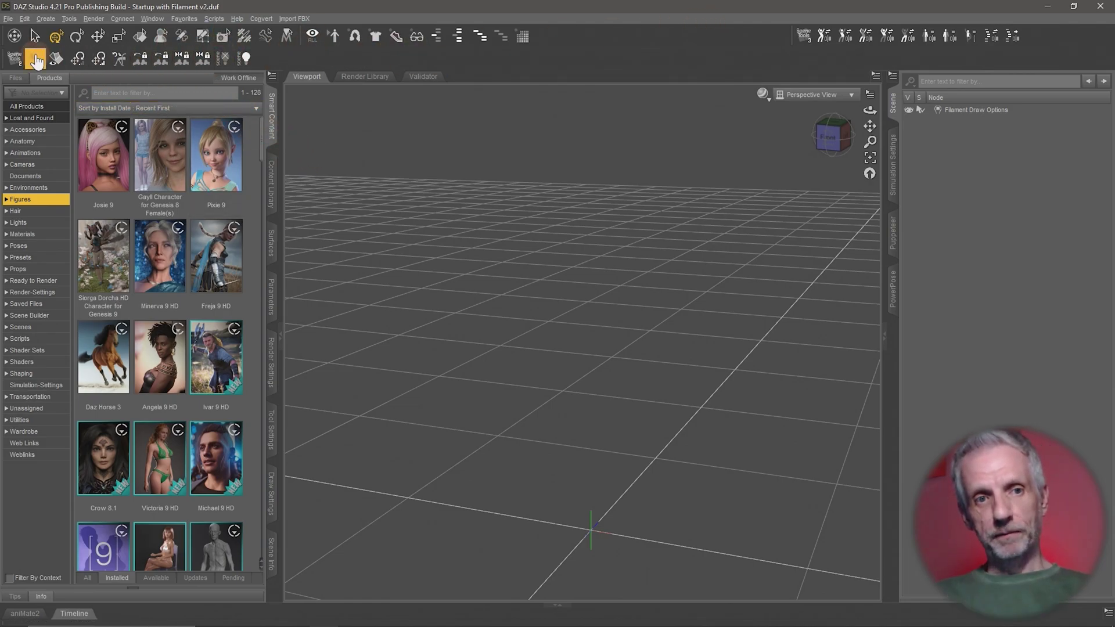
pyautogui.moveTo(4, 58); pyautogui.dragTo(17, 32)
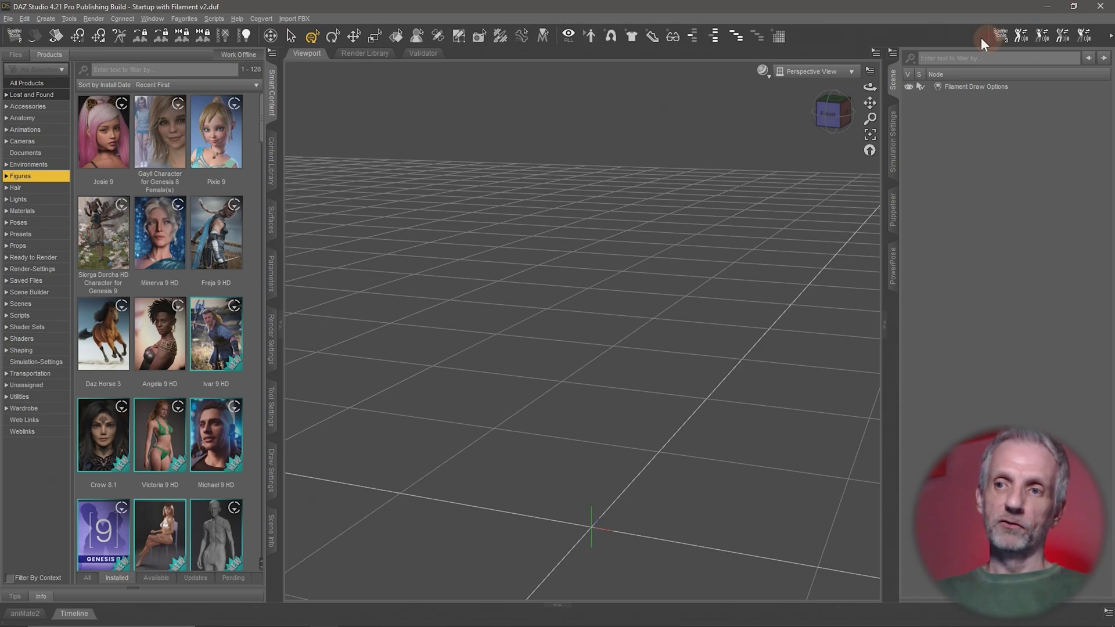
# Dock the Scene Tools toolbar vertically on the left edge and the visibility toolbar on the right edge
pyautogui.moveTo(981, 37); pyautogui.dragTo(792, 36)
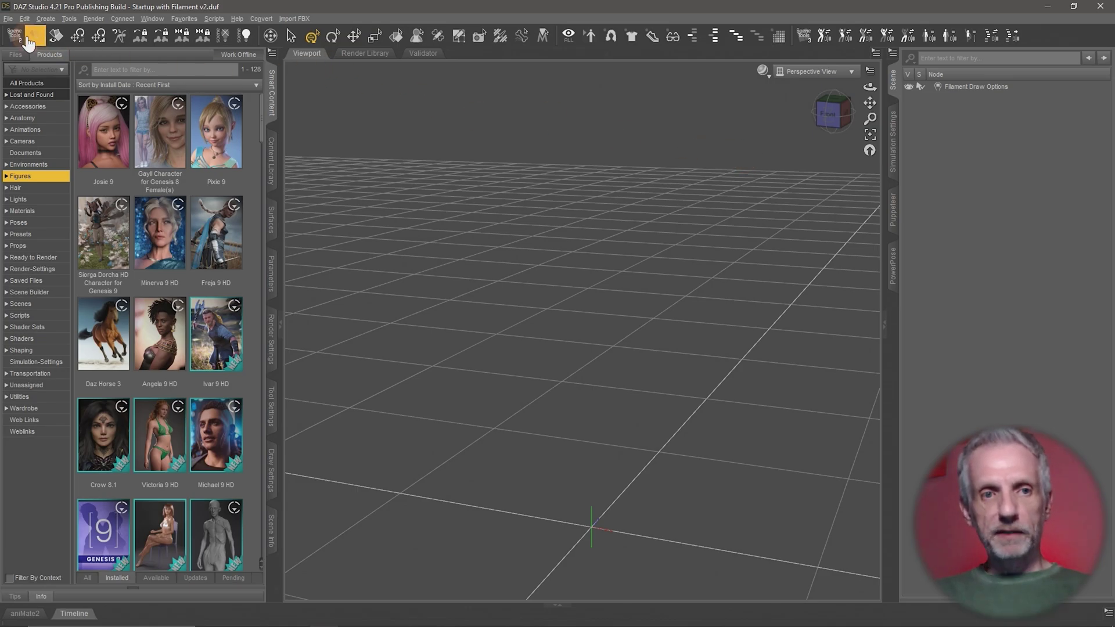
pyautogui.moveTo(4, 36); pyautogui.dragTo(3, 187)
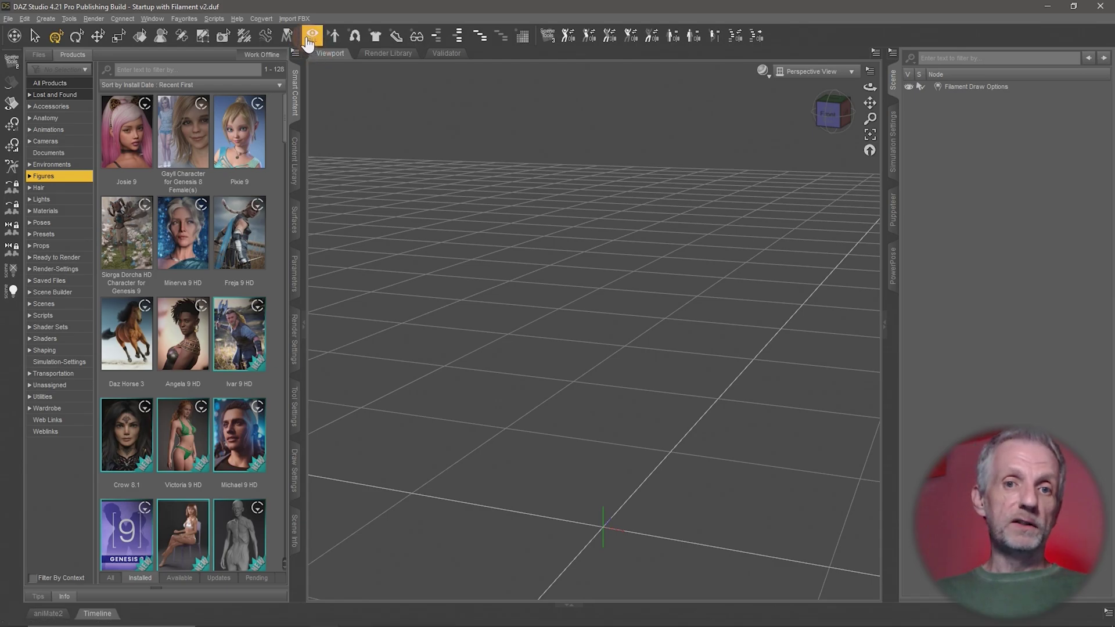
pyautogui.moveTo(302, 36); pyautogui.dragTo(1090, 202)
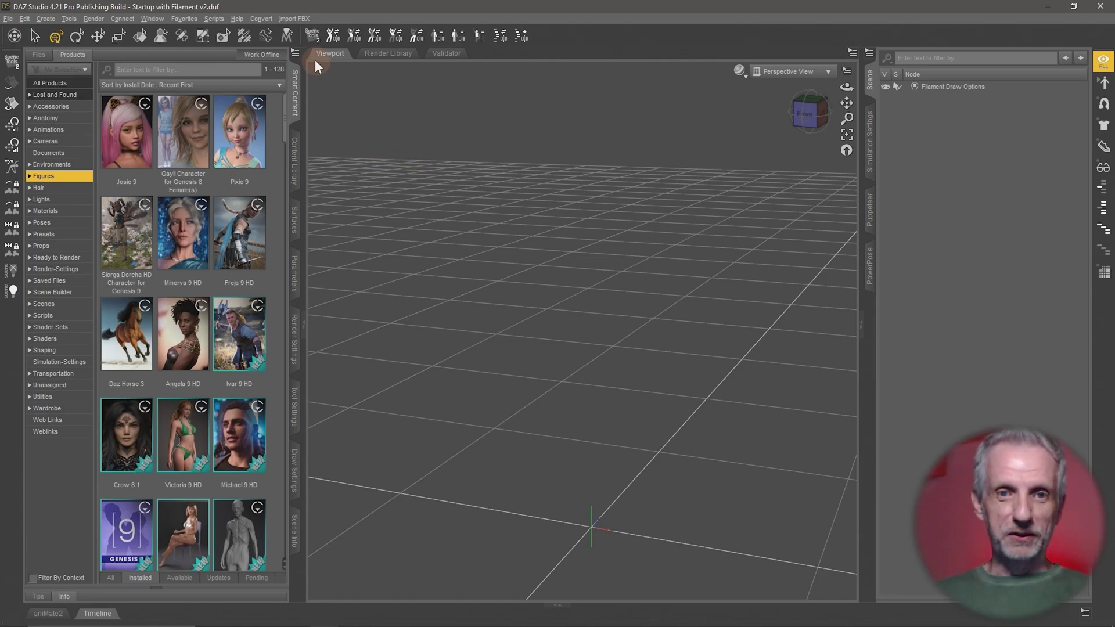
# Dock a toolbar along the bottom, then return the bottom, left and right toolbars to the top row
pyautogui.moveTo(299, 37); pyautogui.dragTo(248, 605)
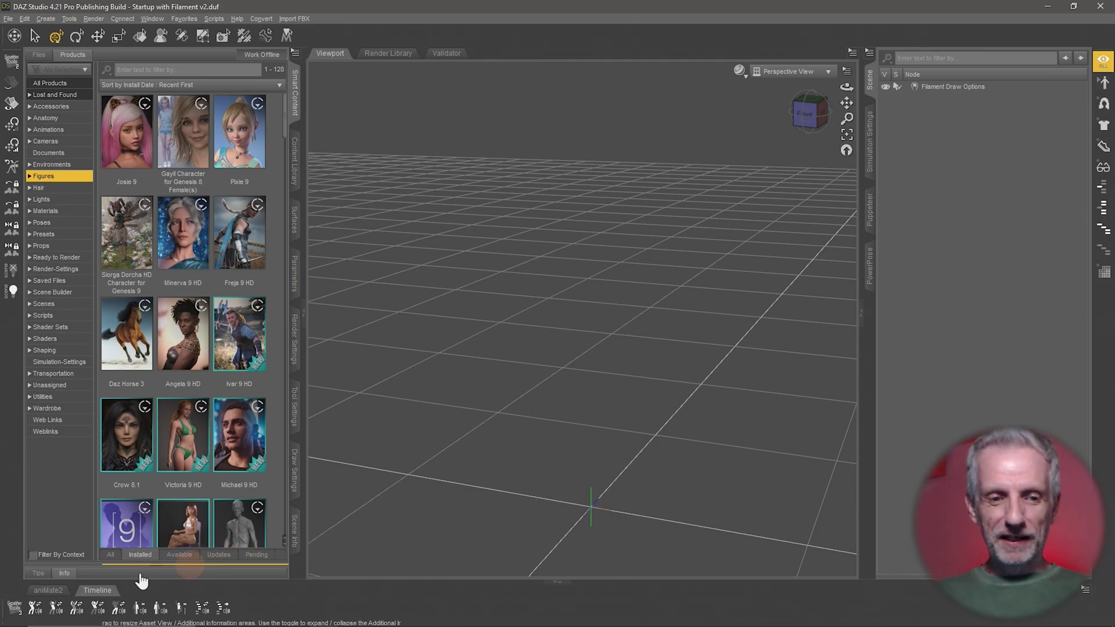
pyautogui.moveTo(2, 615); pyautogui.dragTo(314, 36)
pyautogui.moveTo(14, 51); pyautogui.dragTo(288, 36)
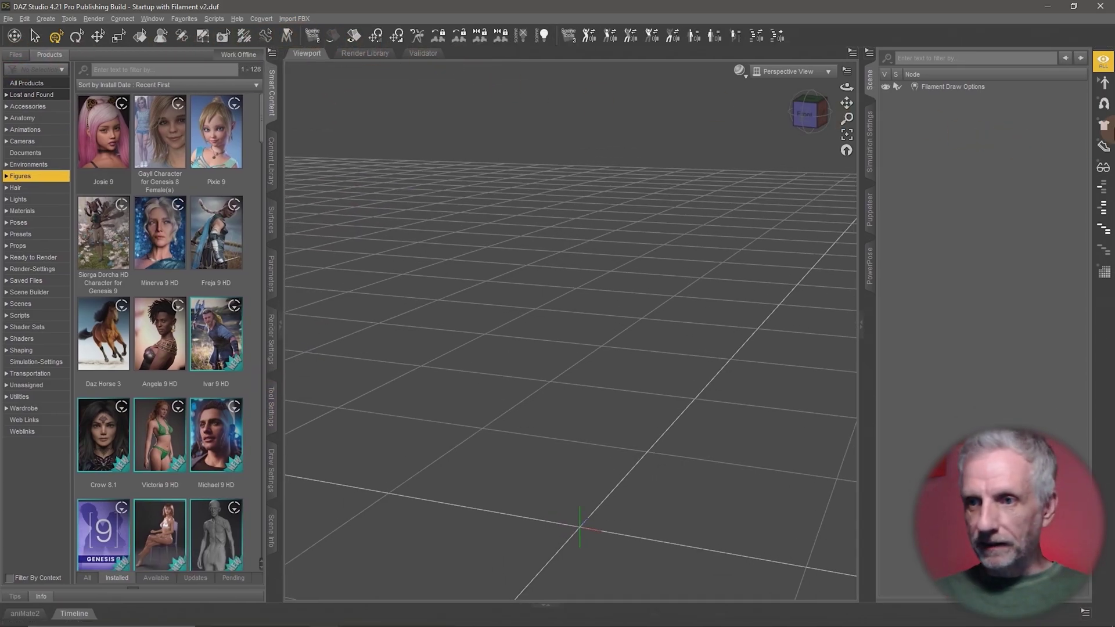
pyautogui.moveTo(1103, 53); pyautogui.dragTo(325, 36)
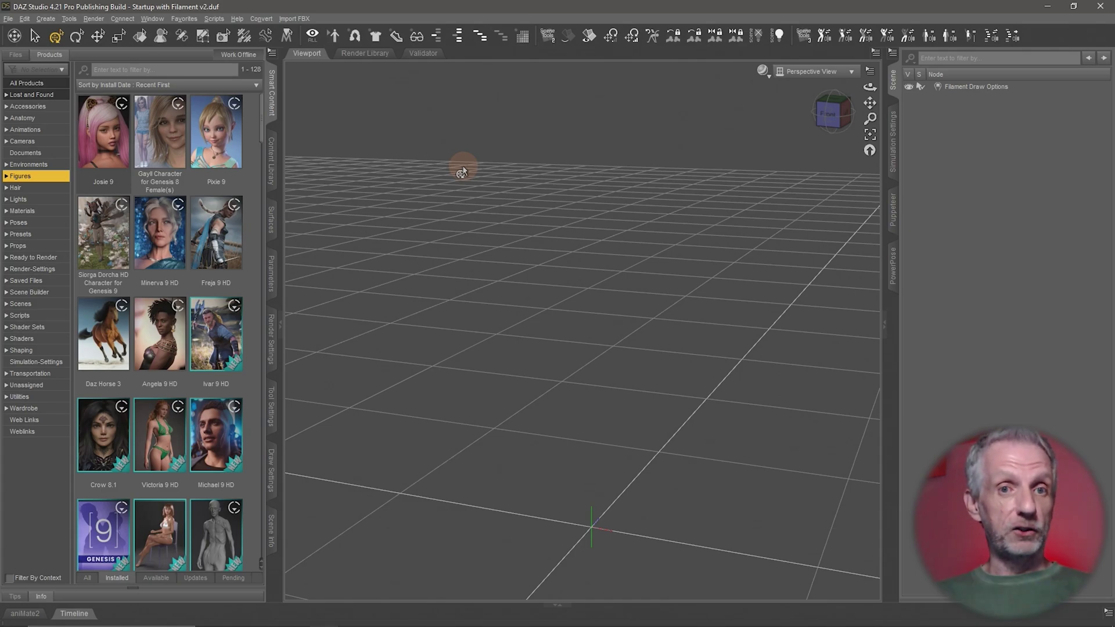
pyautogui.click(159, 19)
pyautogui.moveTo(192, 55)
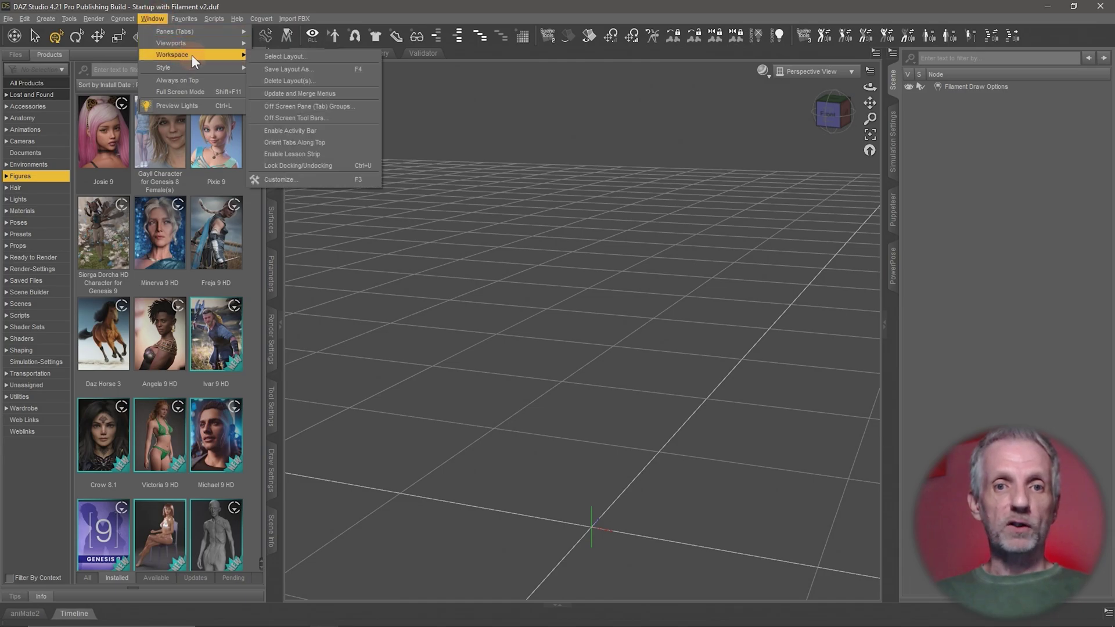
pyautogui.click(338, 75)
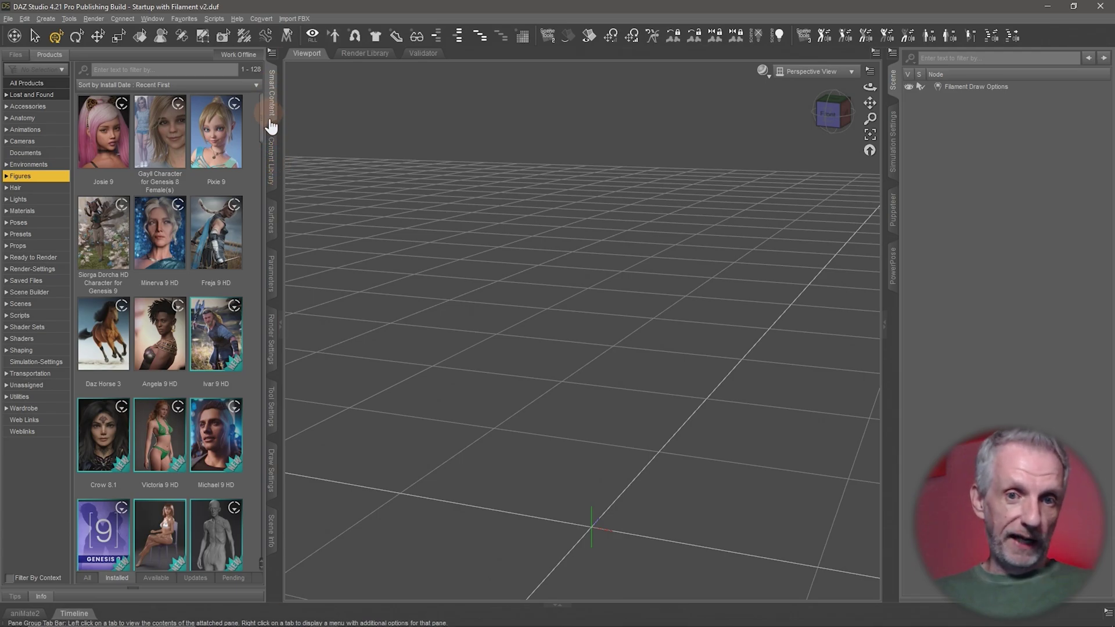
# Show the Content Library and Surfaces panes in the left panel, then return to Smart Content
pyautogui.click(270, 156)
pyautogui.click(277, 224)
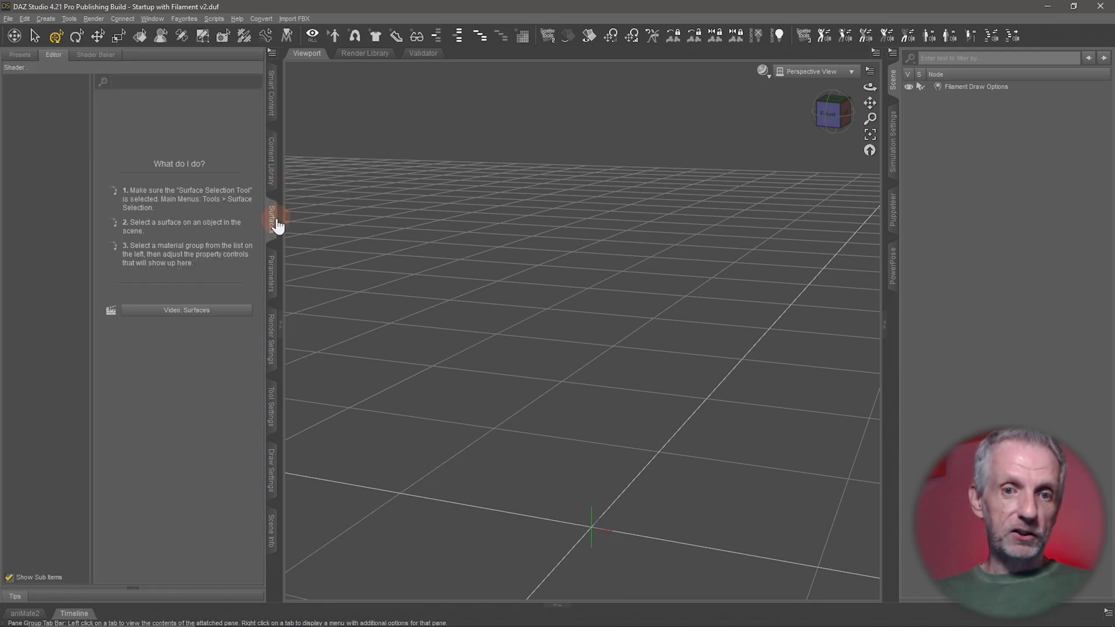
pyautogui.click(272, 160)
pyautogui.click(275, 109)
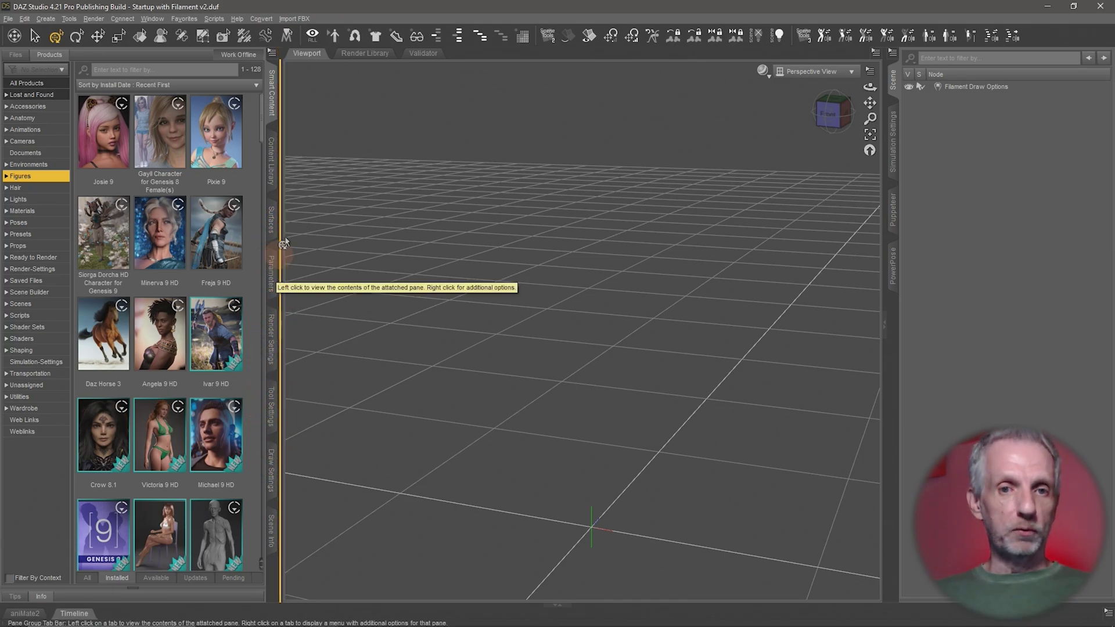
# Float Smart Content over the viewport, enlarge the panel and move it up and left
pyautogui.moveTo(276, 103); pyautogui.dragTo(291, 121)
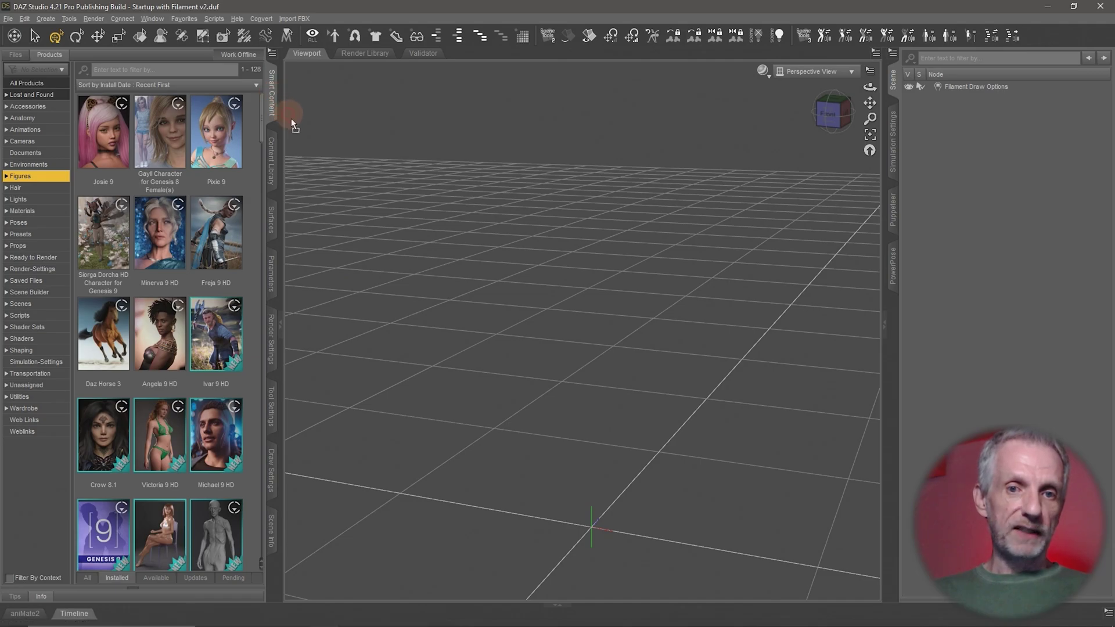
pyautogui.moveTo(435, 164); pyautogui.dragTo(449, 167)
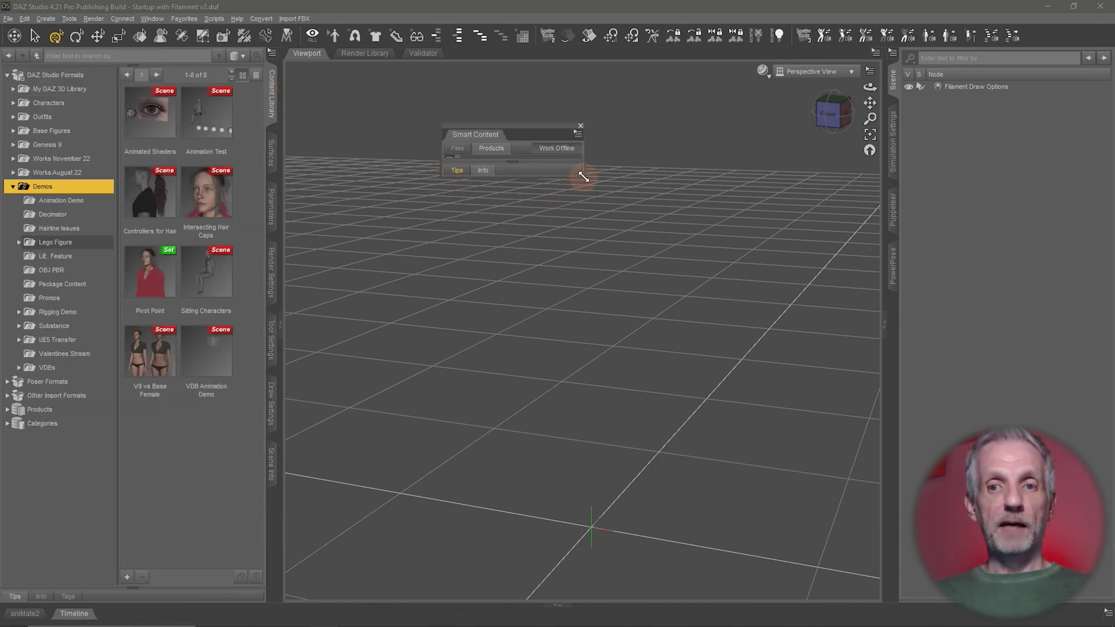
pyautogui.moveTo(583, 178); pyautogui.dragTo(815, 474)
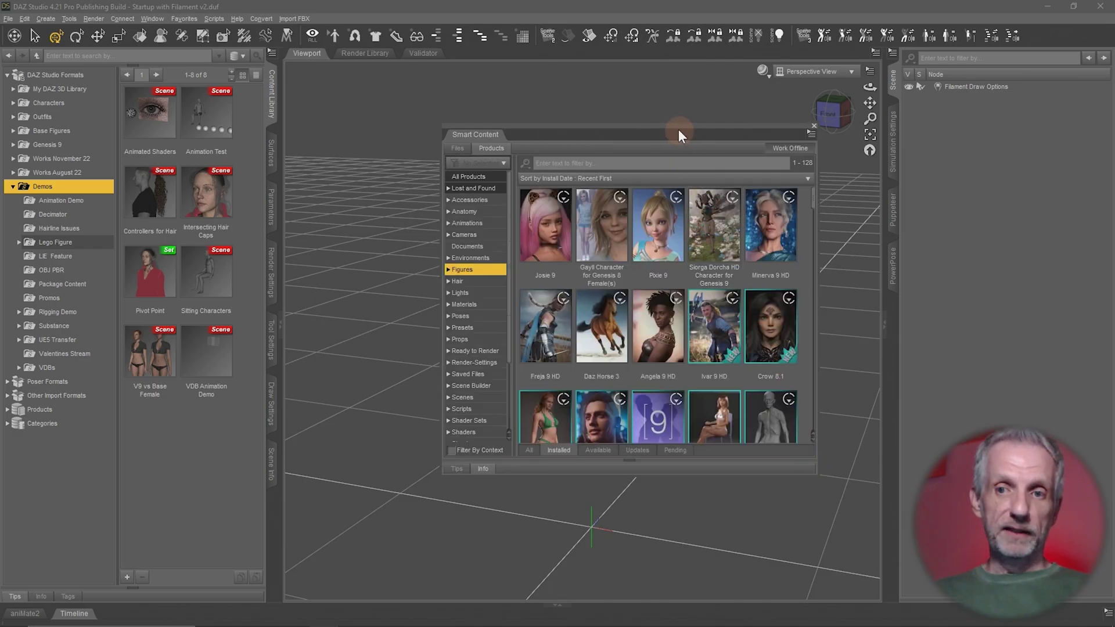
pyautogui.moveTo(678, 126); pyautogui.dragTo(576, 97)
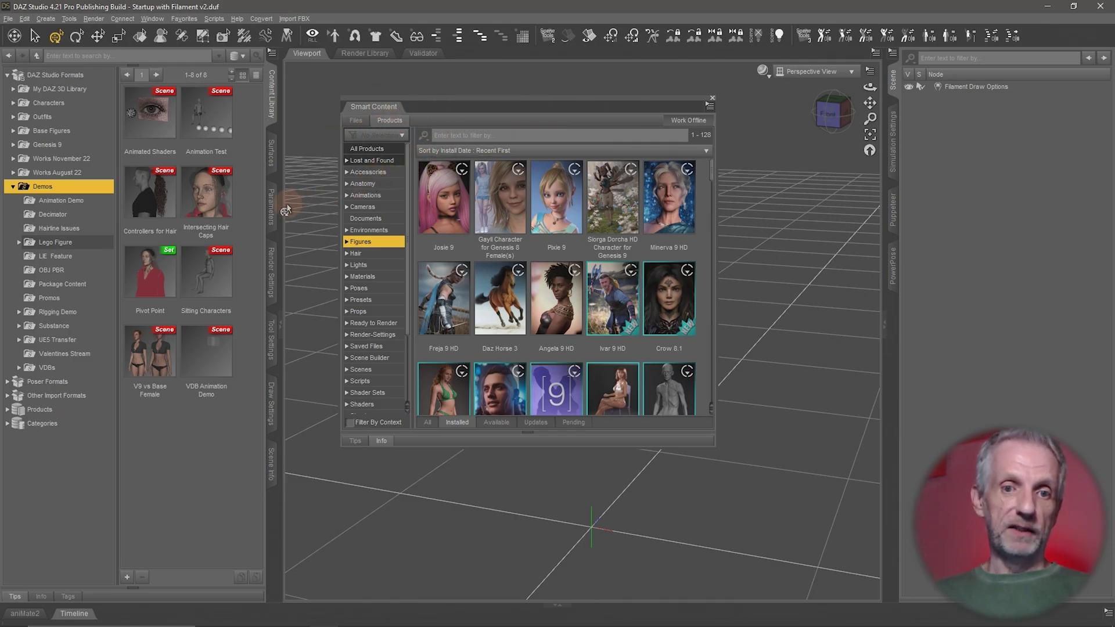
# Add Parameters as a tab in the floating Smart Content panel and switch back to Smart Content
pyautogui.click(271, 209)
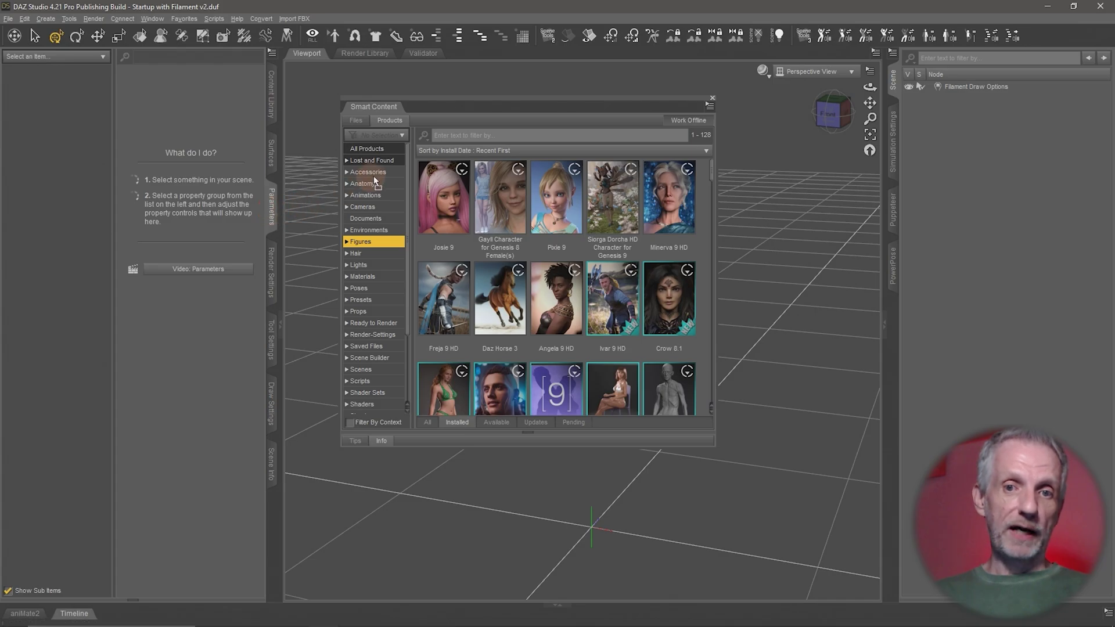
pyautogui.moveTo(420, 105); pyautogui.dragTo(421, 107)
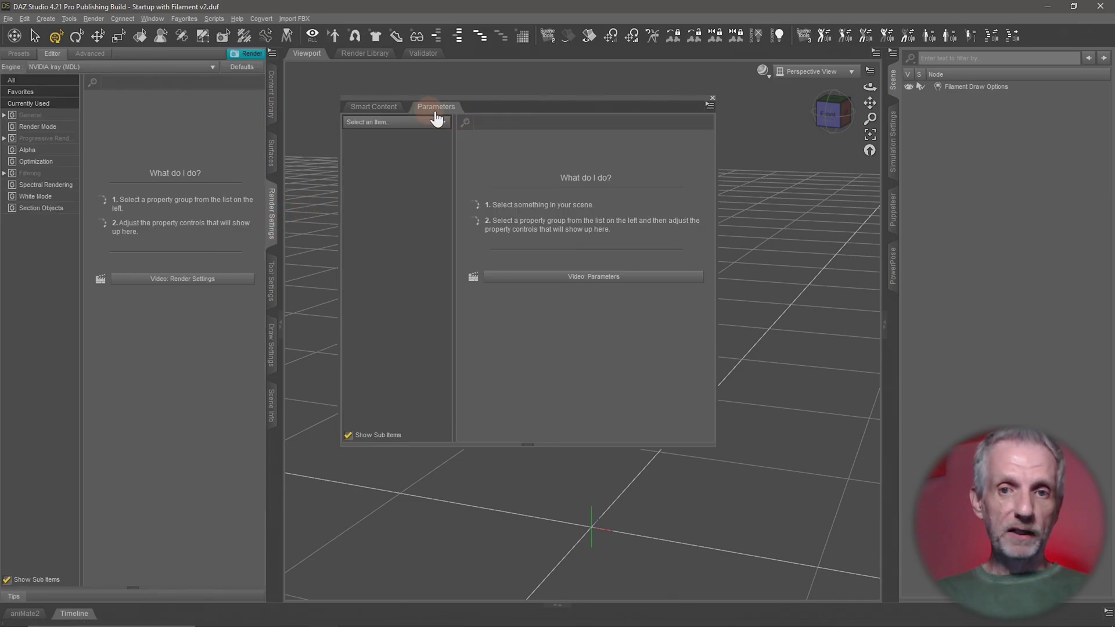
pyautogui.click(373, 106)
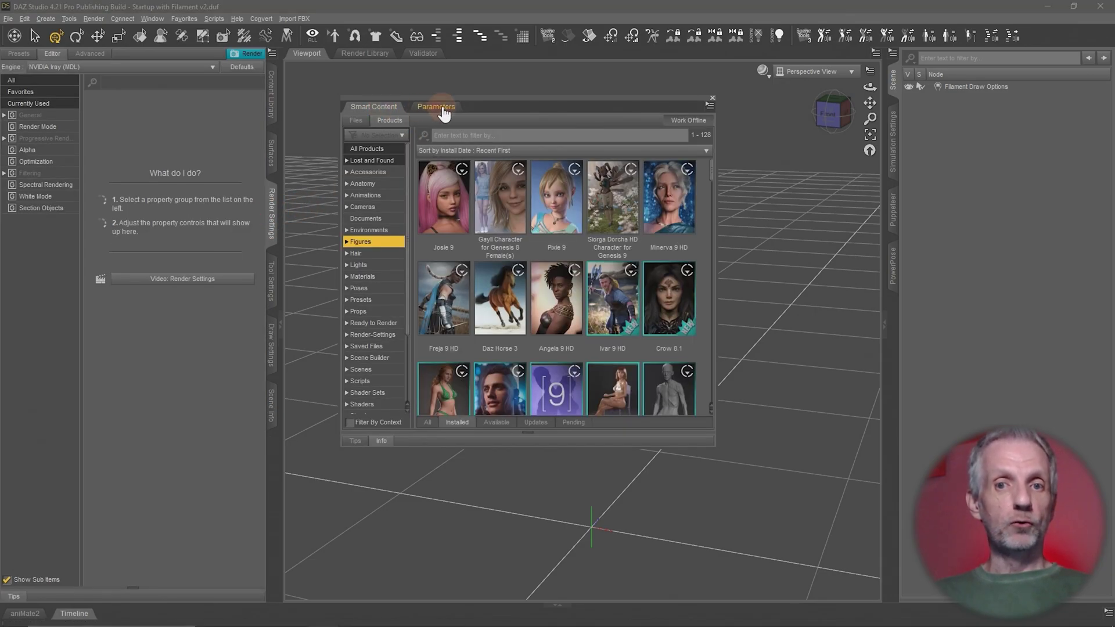
pyautogui.click(433, 107)
pyautogui.click(381, 107)
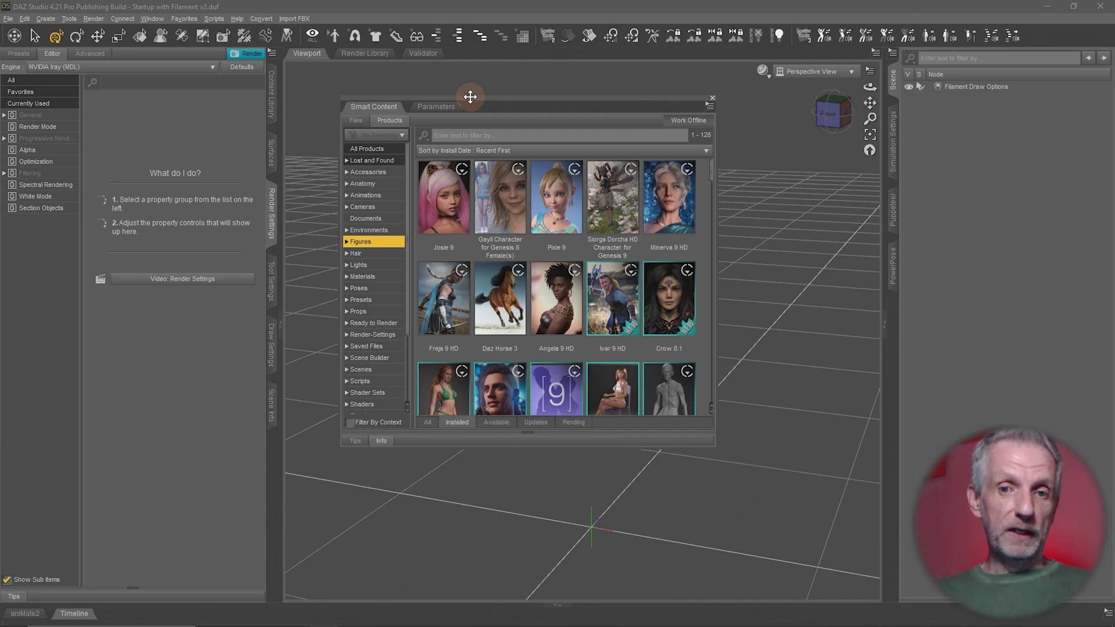
# Carry the floating Smart Content panel right and dock it in the right-hand column
pyautogui.moveTo(476, 99); pyautogui.dragTo(515, 106)
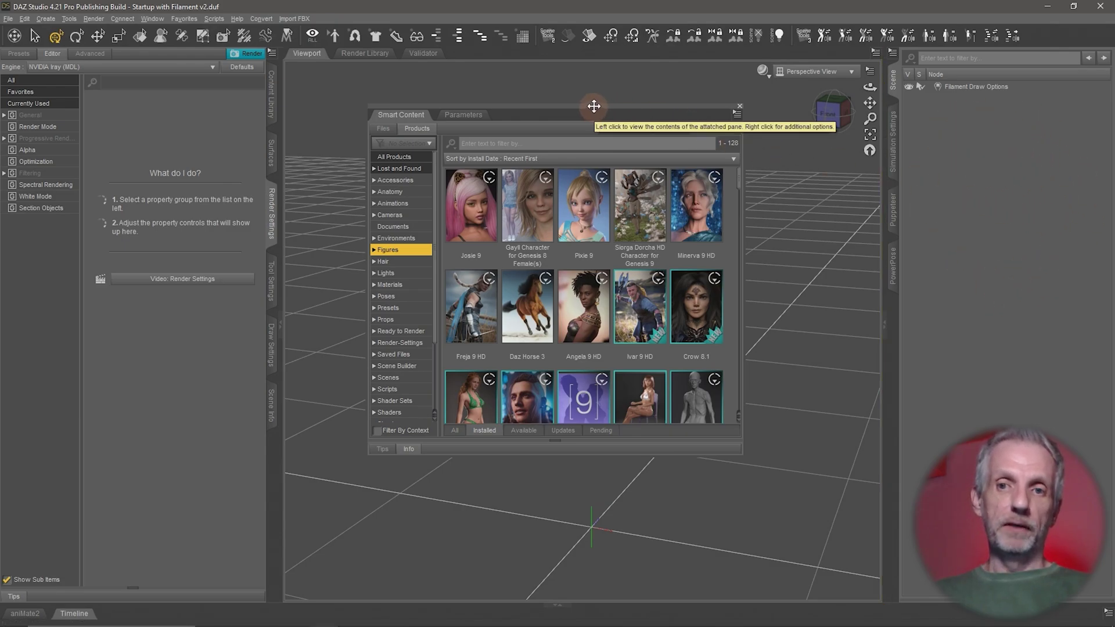
pyautogui.moveTo(594, 105); pyautogui.dragTo(1014, 56)
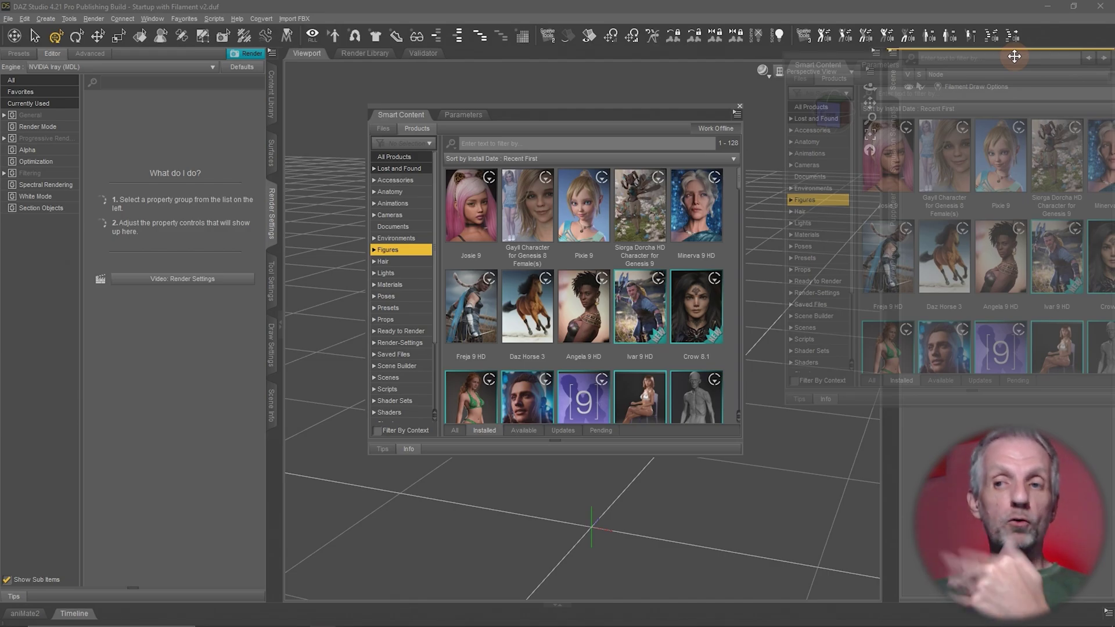
pyautogui.moveTo(1014, 56); pyautogui.dragTo(1014, 56)
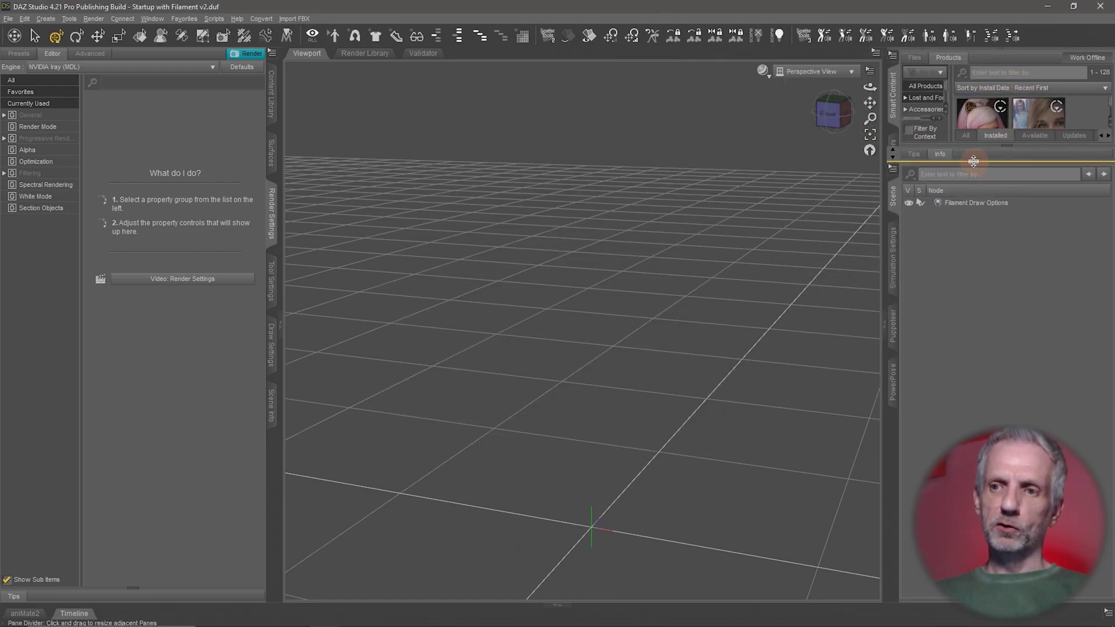
# Give Smart Content more height, show Content Library on the left, and float Smart Content over the viewport
pyautogui.moveTo(973, 161); pyautogui.dragTo(976, 390)
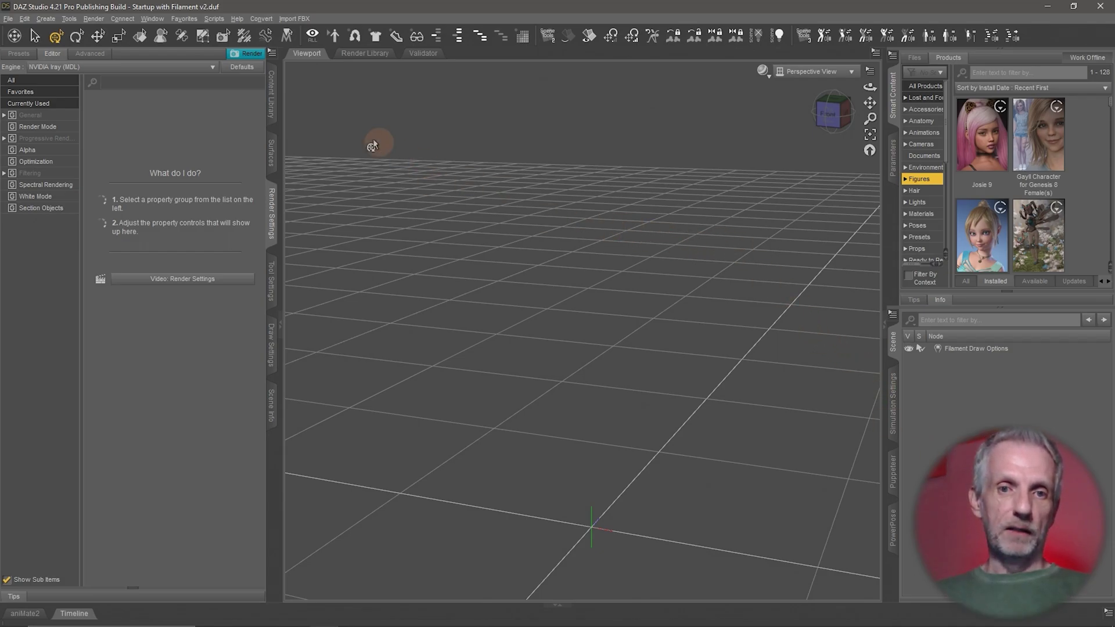
pyautogui.click(271, 96)
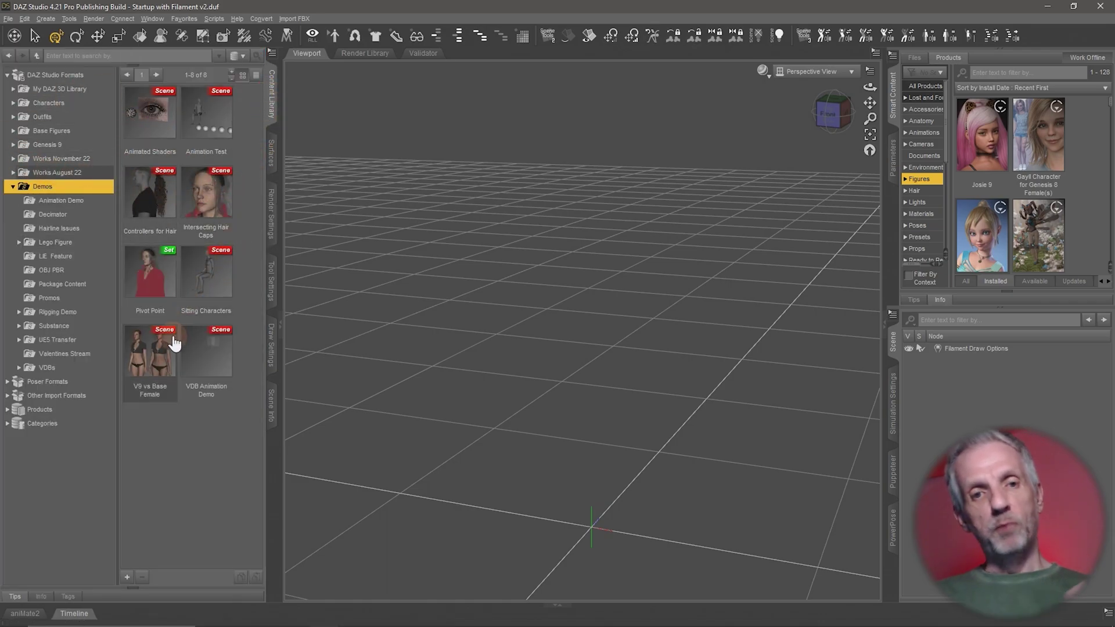
pyautogui.moveTo(139, 115); pyautogui.dragTo(662, 122)
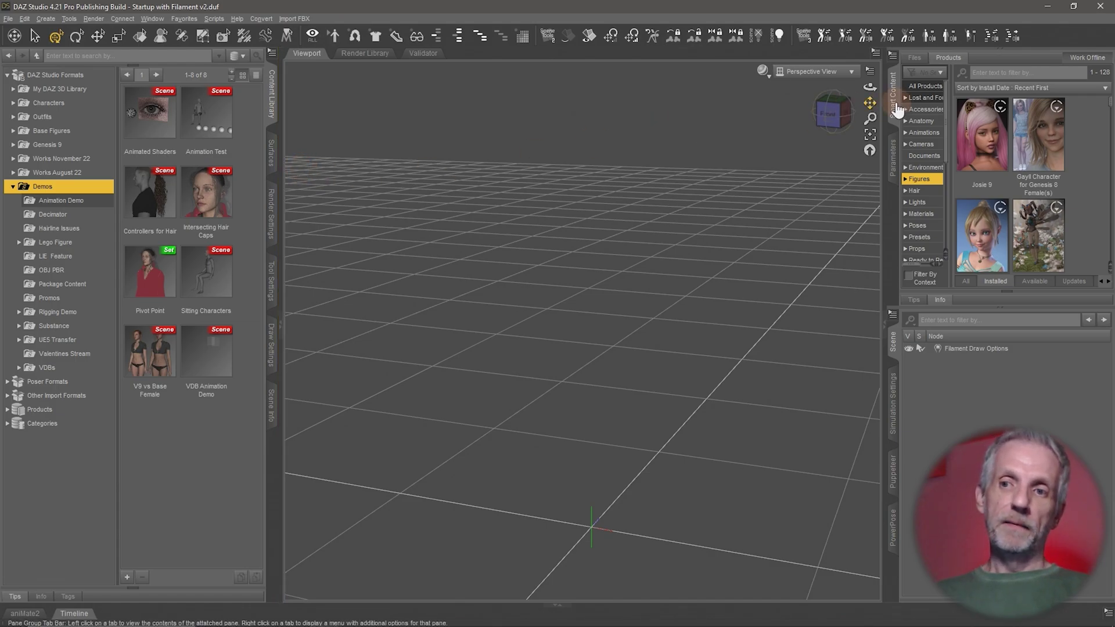
pyautogui.moveTo(613, 138); pyautogui.dragTo(604, 132)
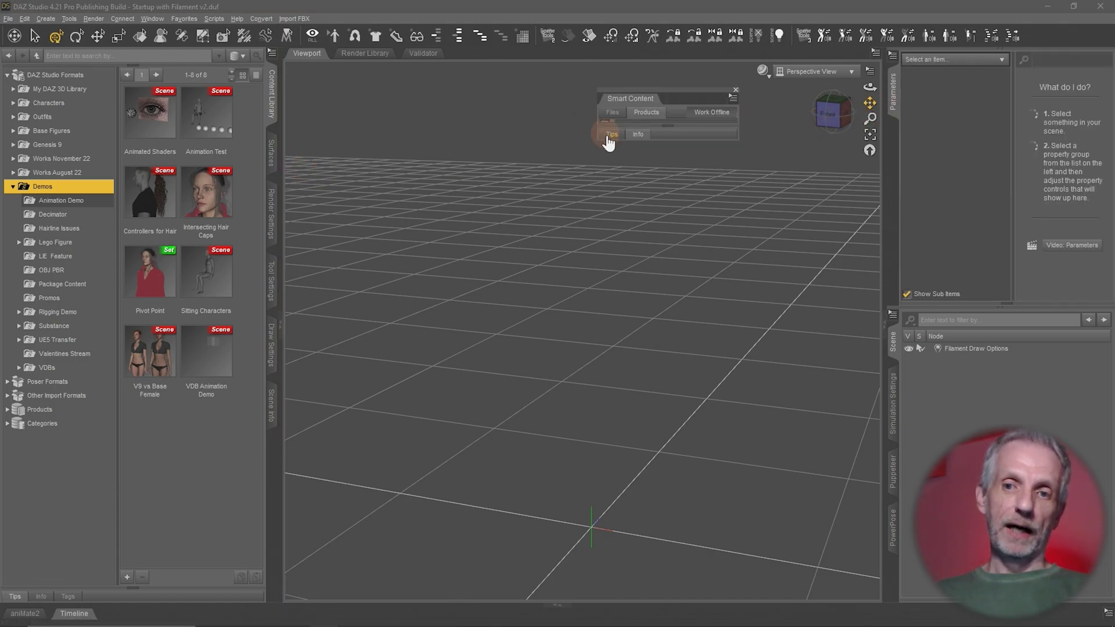
# Enlarge the floating Smart Content panel and carry it to the bottom dock area
pyautogui.moveTo(736, 140); pyautogui.dragTo(860, 373)
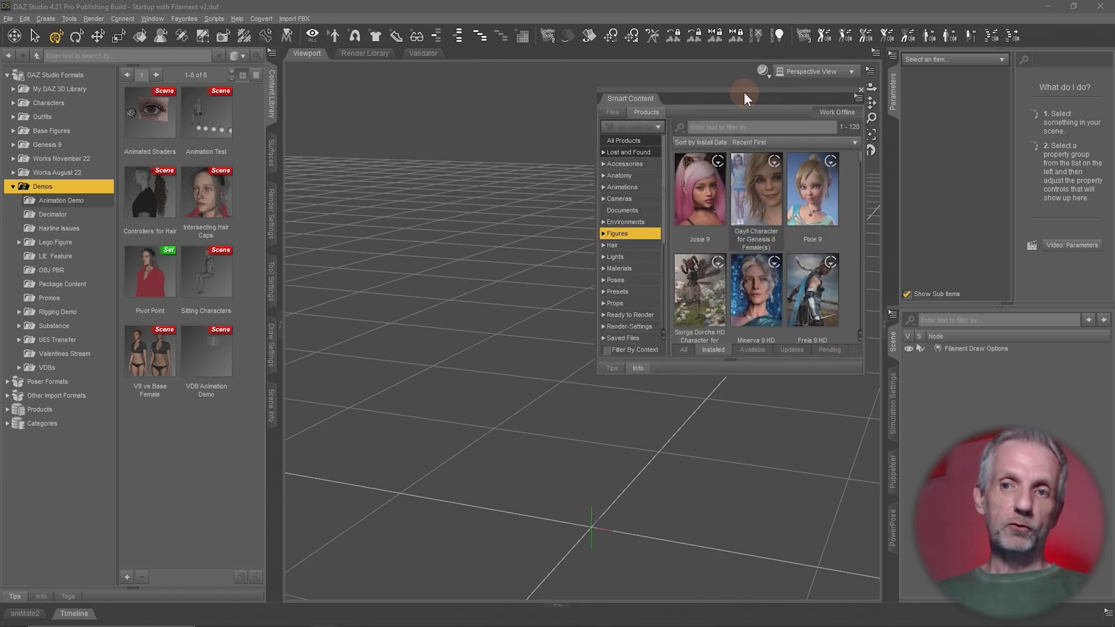
pyautogui.moveTo(747, 89); pyautogui.dragTo(175, 594)
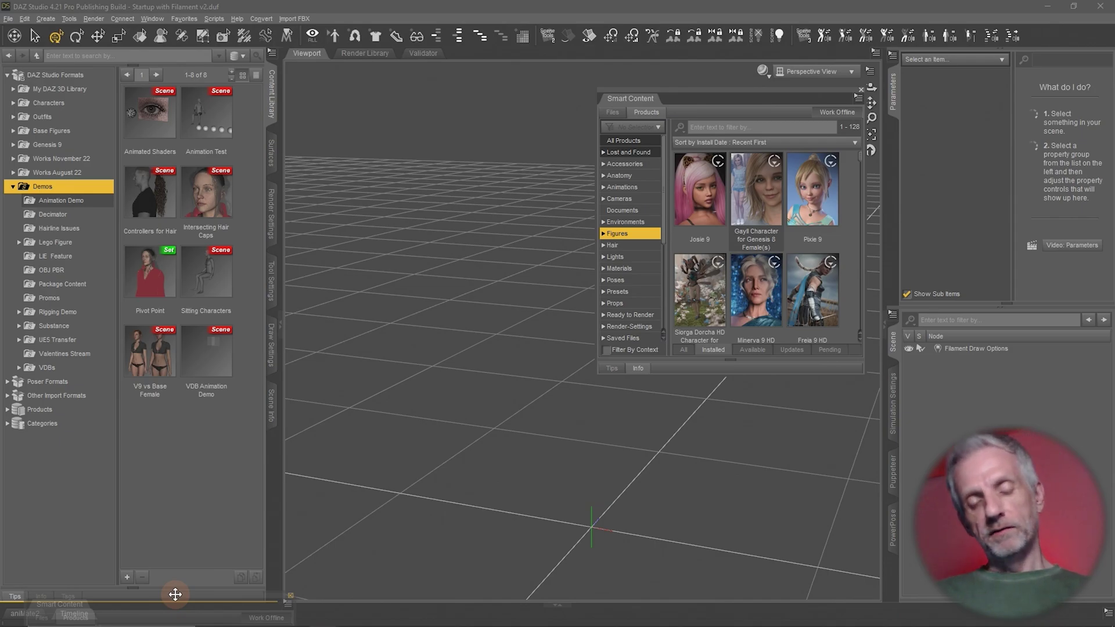
pyautogui.moveTo(176, 594); pyautogui.dragTo(400, 606)
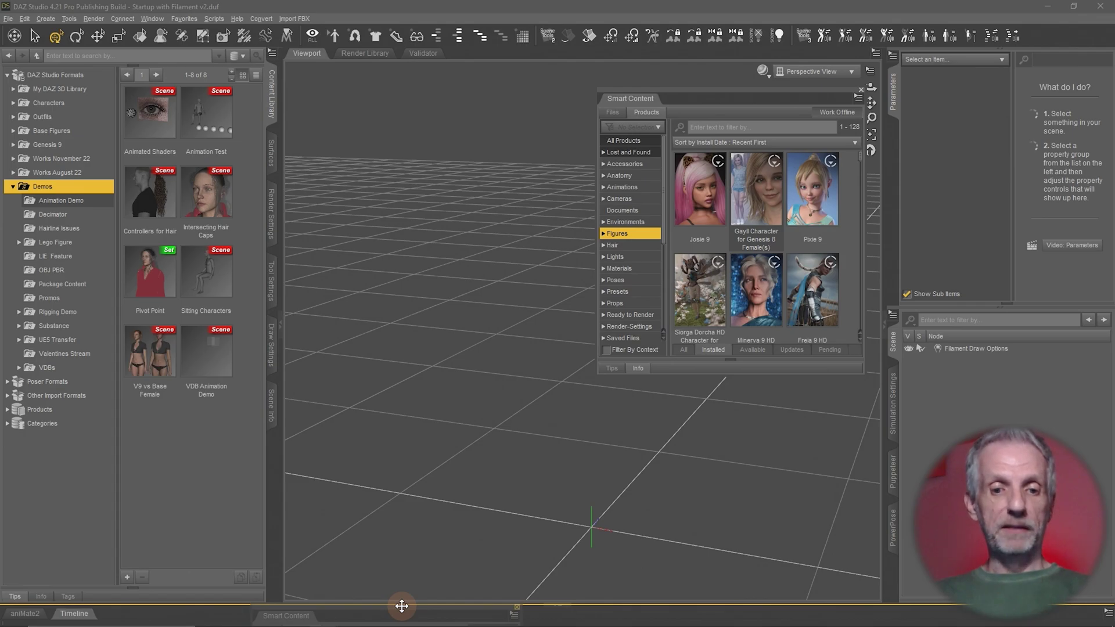
# Dock Smart Content along the bottom, make it taller, toggle the Timeline, then move it into the left panel
pyautogui.moveTo(402, 606); pyautogui.dragTo(402, 605)
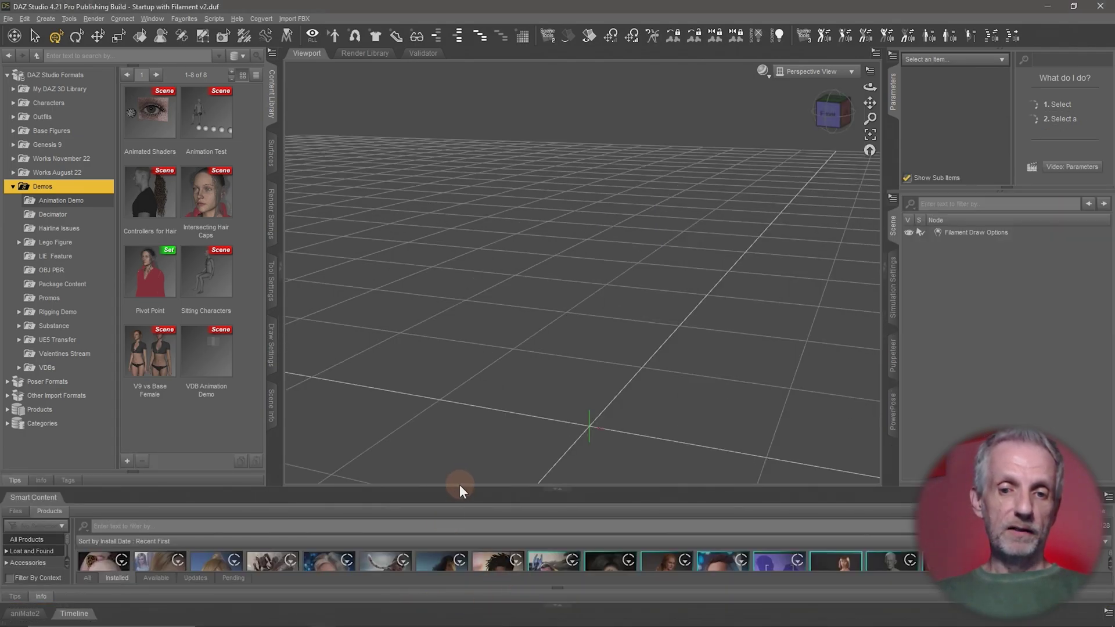
pyautogui.moveTo(461, 487); pyautogui.dragTo(474, 450)
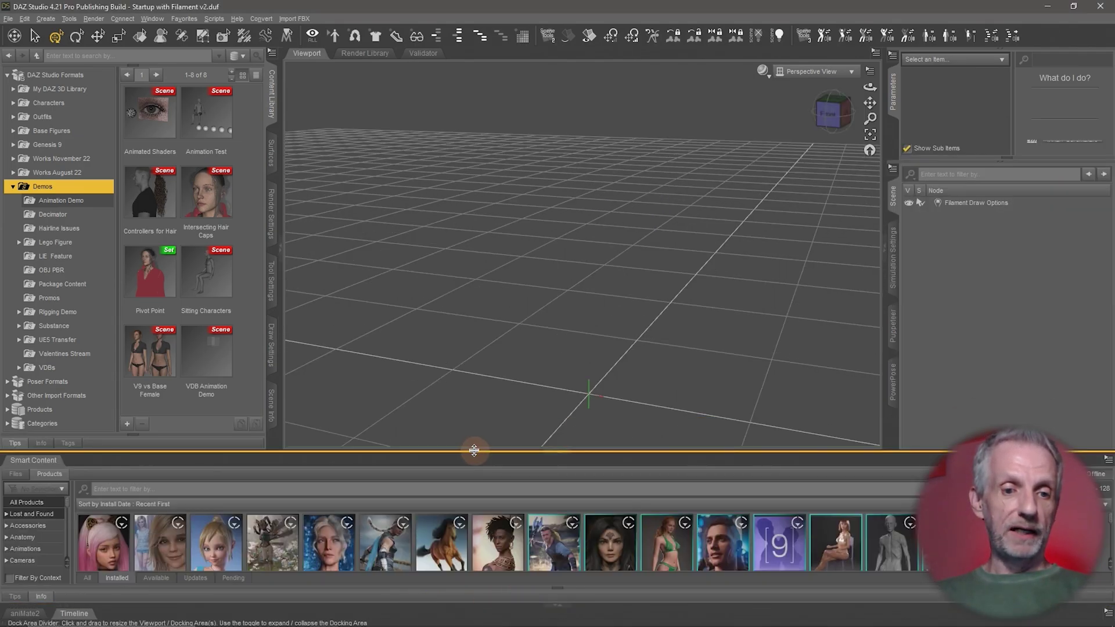
pyautogui.click(73, 613)
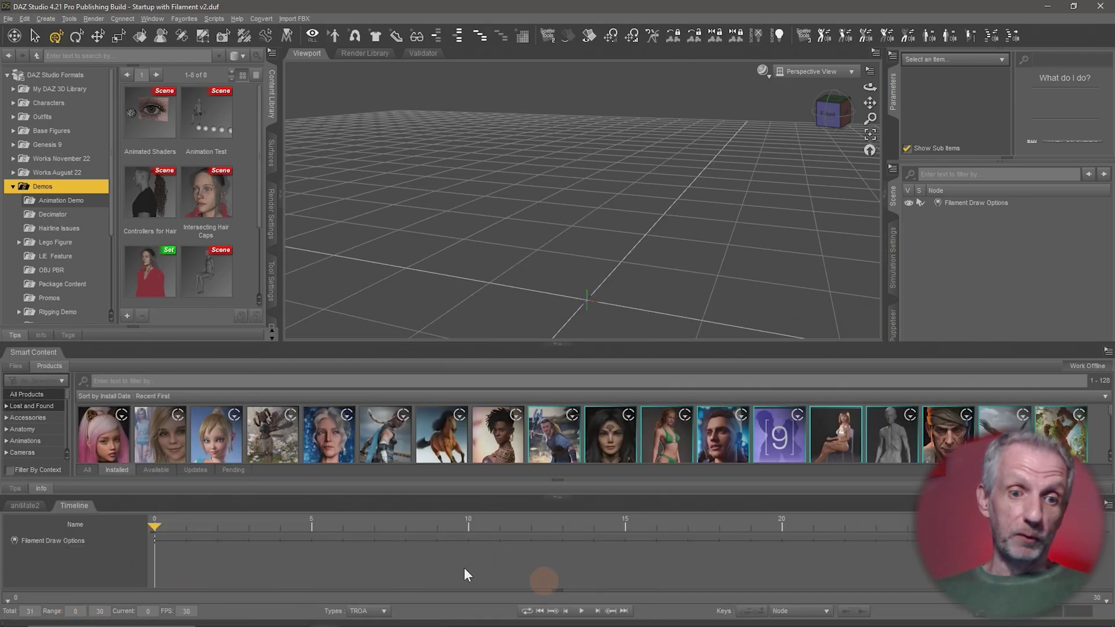
pyautogui.click(72, 508)
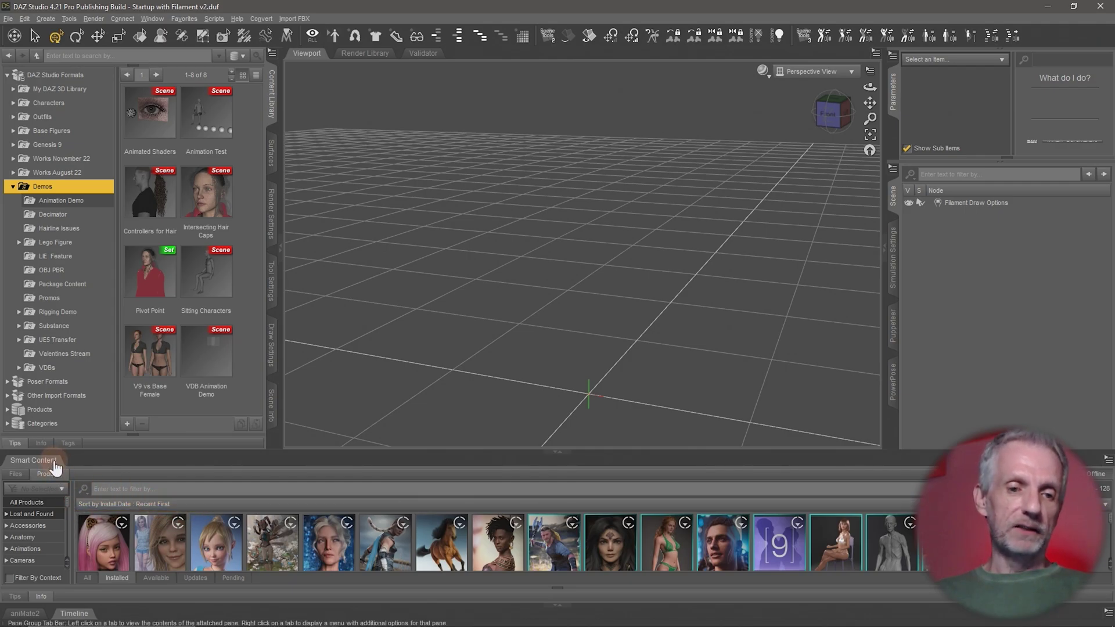
pyautogui.moveTo(54, 465); pyautogui.dragTo(101, 595)
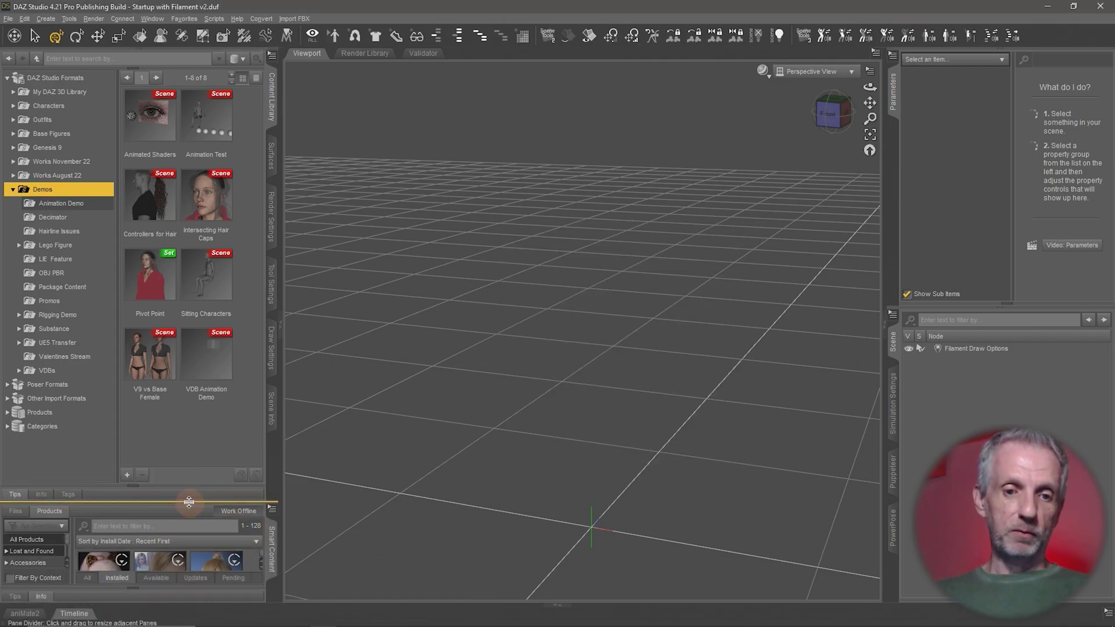
# Float Smart Content, tab Parameters beside it, and dock the group upper left showing Smart Content
pyautogui.moveTo(187, 503); pyautogui.dragTo(226, 287)
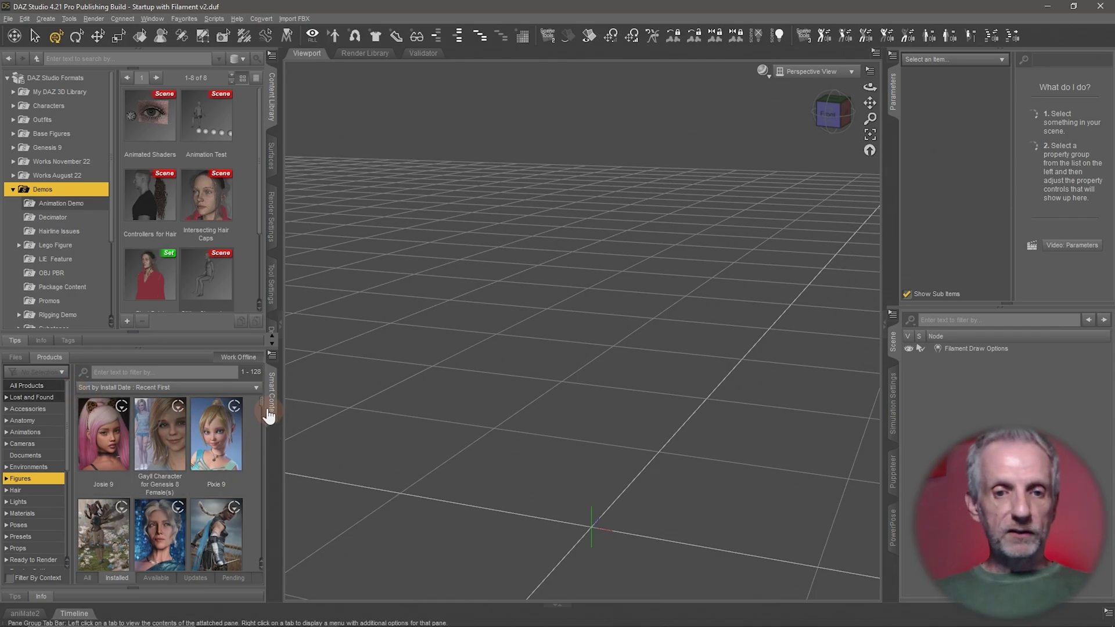
pyautogui.moveTo(275, 408); pyautogui.dragTo(488, 266)
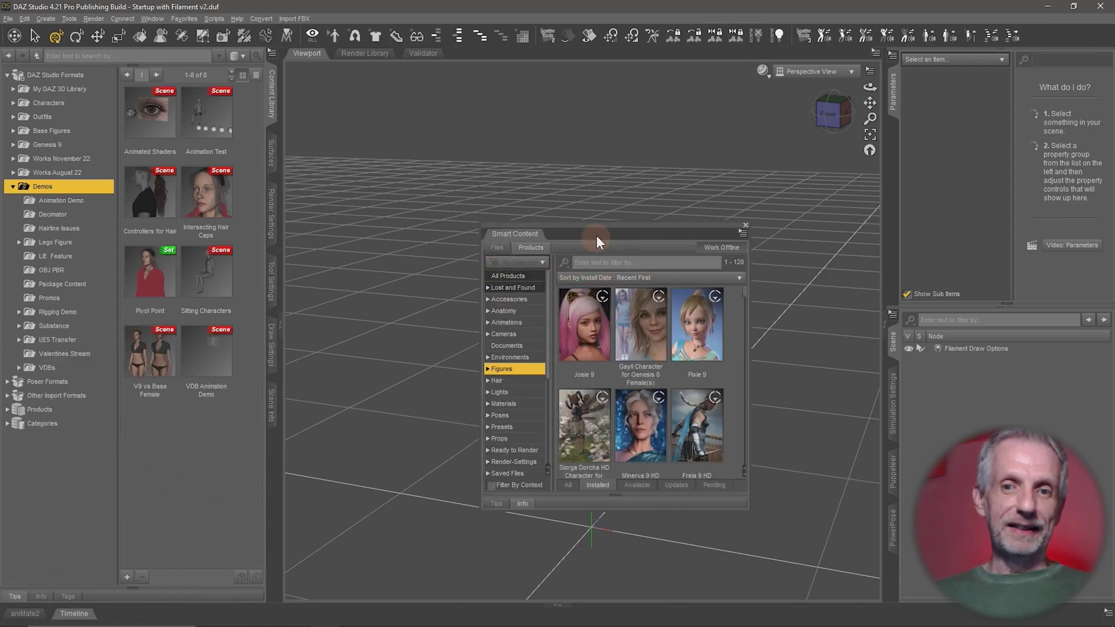
pyautogui.moveTo(597, 226); pyautogui.dragTo(573, 136)
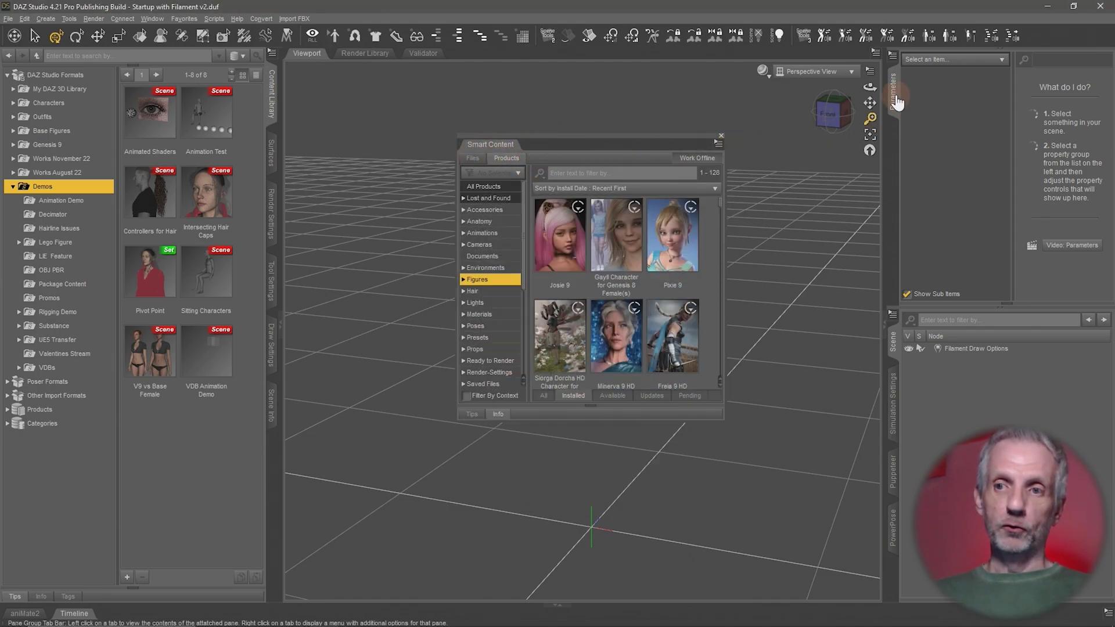
pyautogui.moveTo(556, 148); pyautogui.dragTo(555, 145)
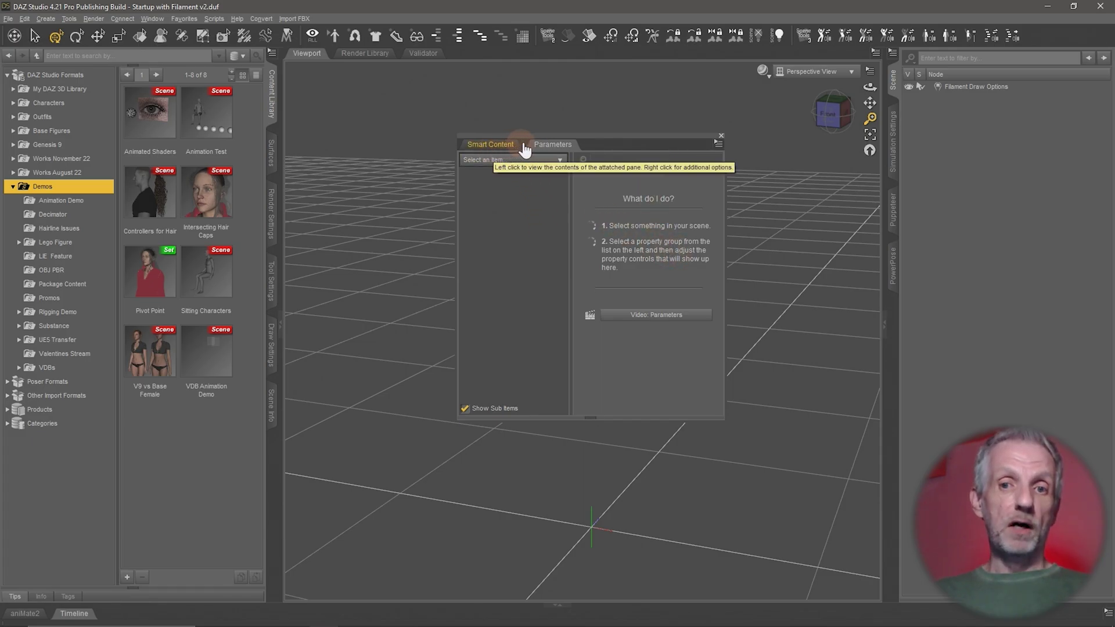
pyautogui.moveTo(540, 137); pyautogui.dragTo(186, 51)
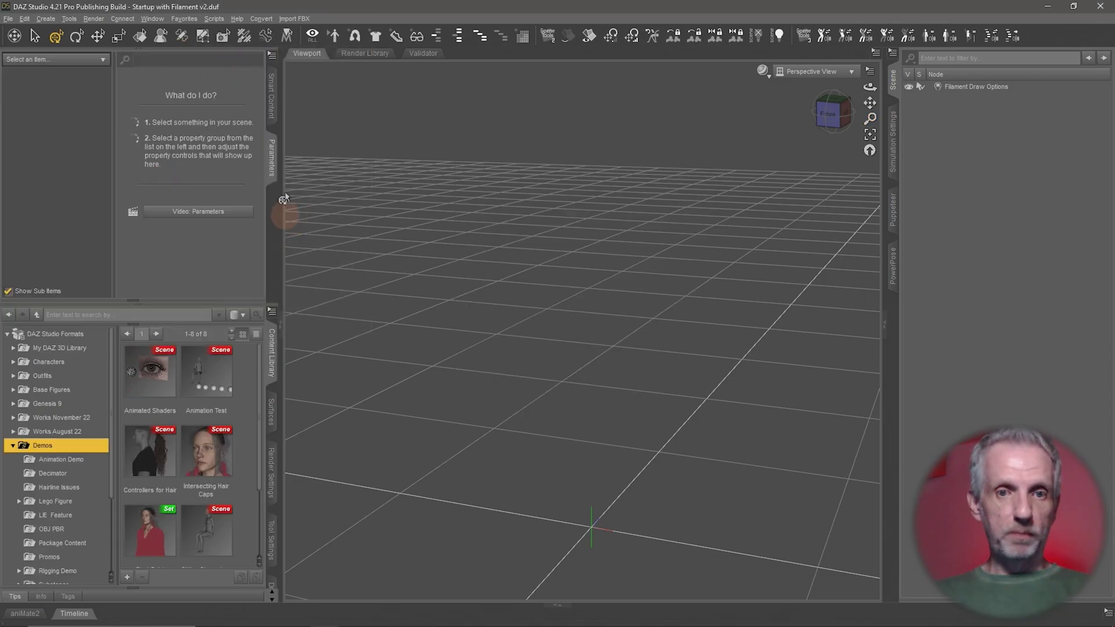
pyautogui.click(271, 96)
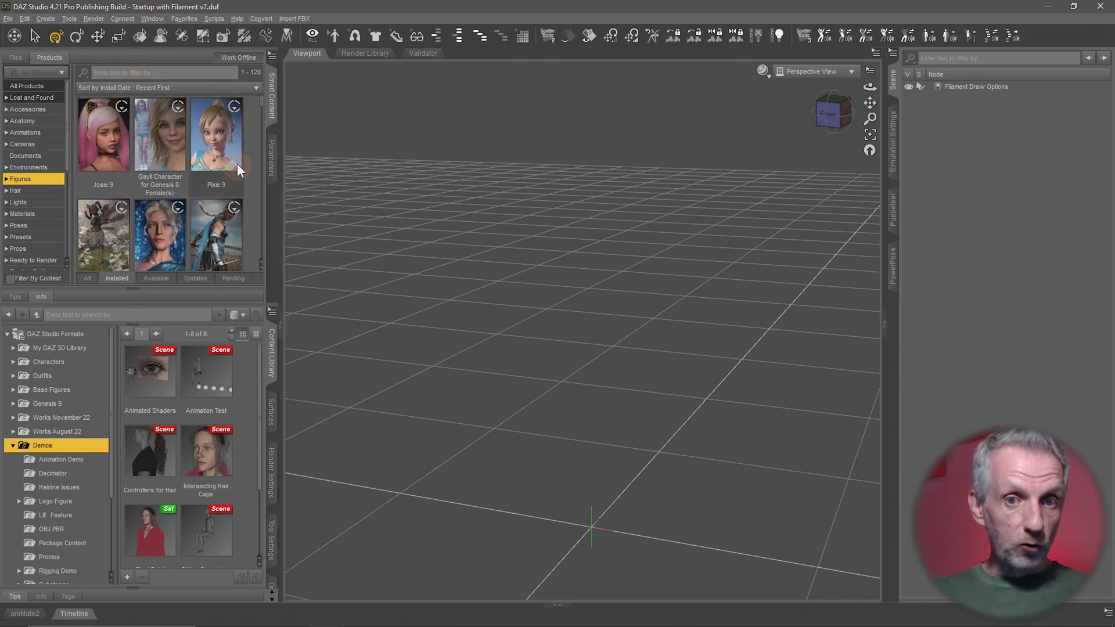
# Undock and enlarge the Smart Content pane group, then dock Smart Content and Parameters as left-panel tabs
pyautogui.click(272, 55)
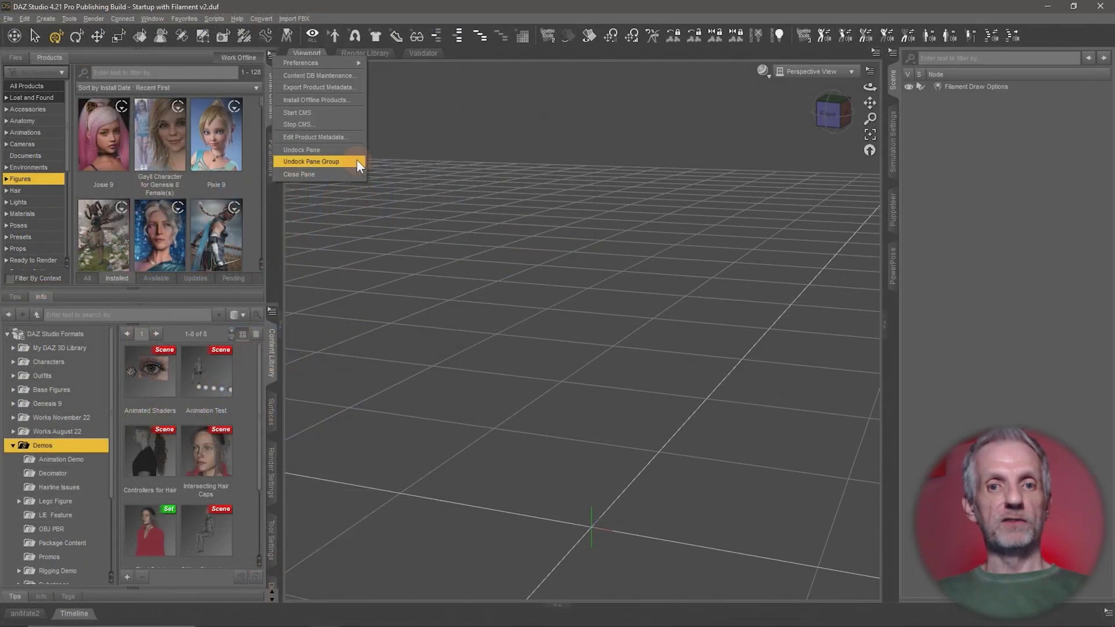
pyautogui.click(578, 262)
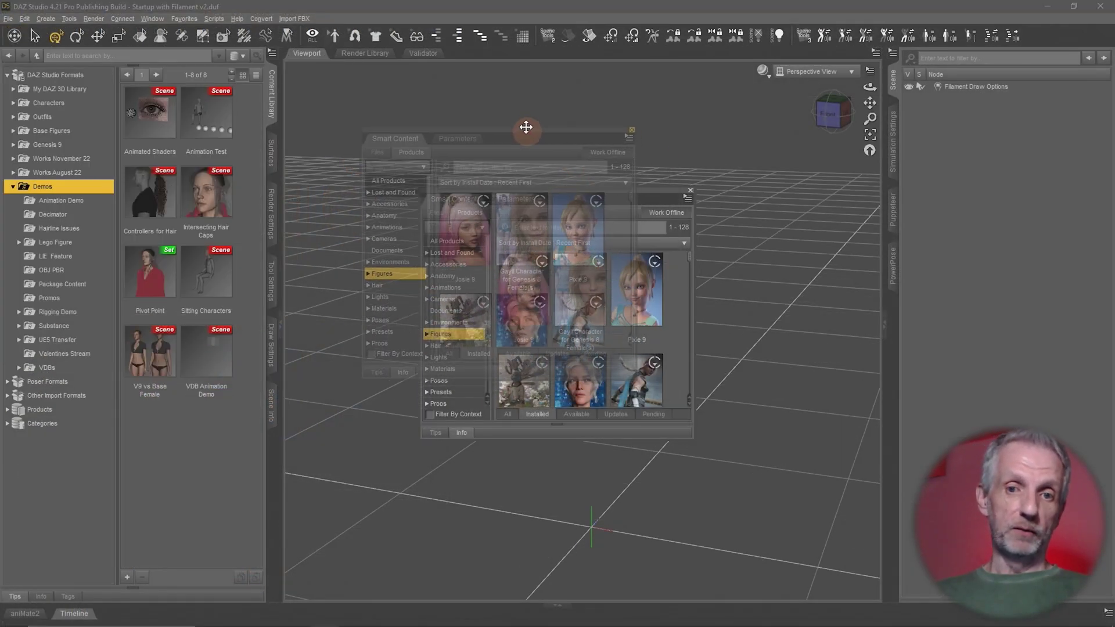
pyautogui.moveTo(525, 127); pyautogui.dragTo(522, 117)
pyautogui.moveTo(633, 370); pyautogui.dragTo(730, 486)
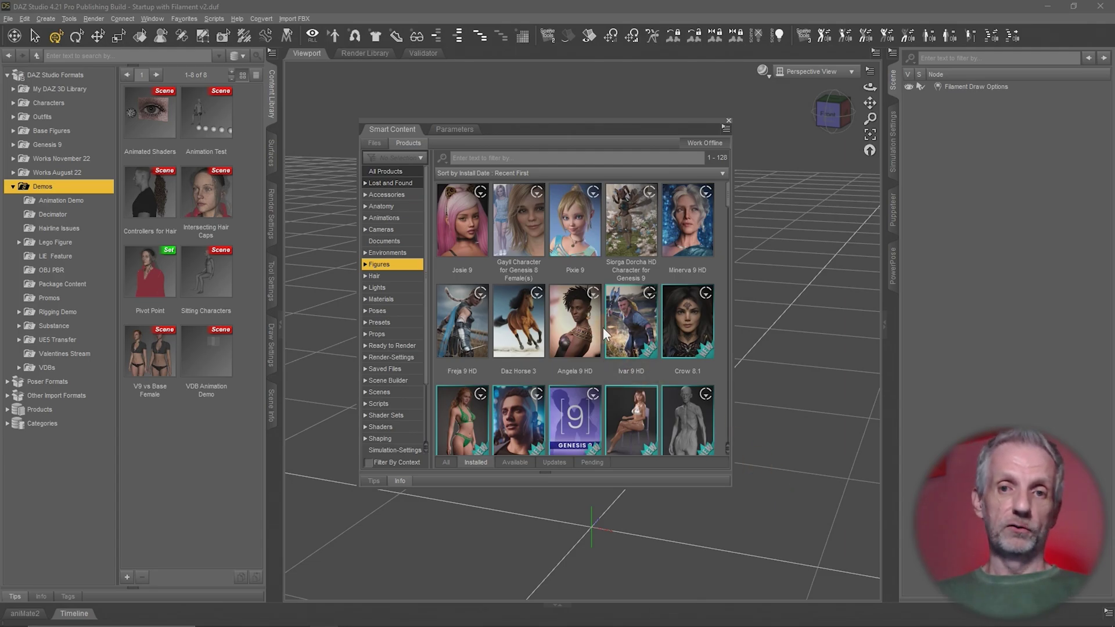
pyautogui.moveTo(337, 115); pyautogui.dragTo(273, 106)
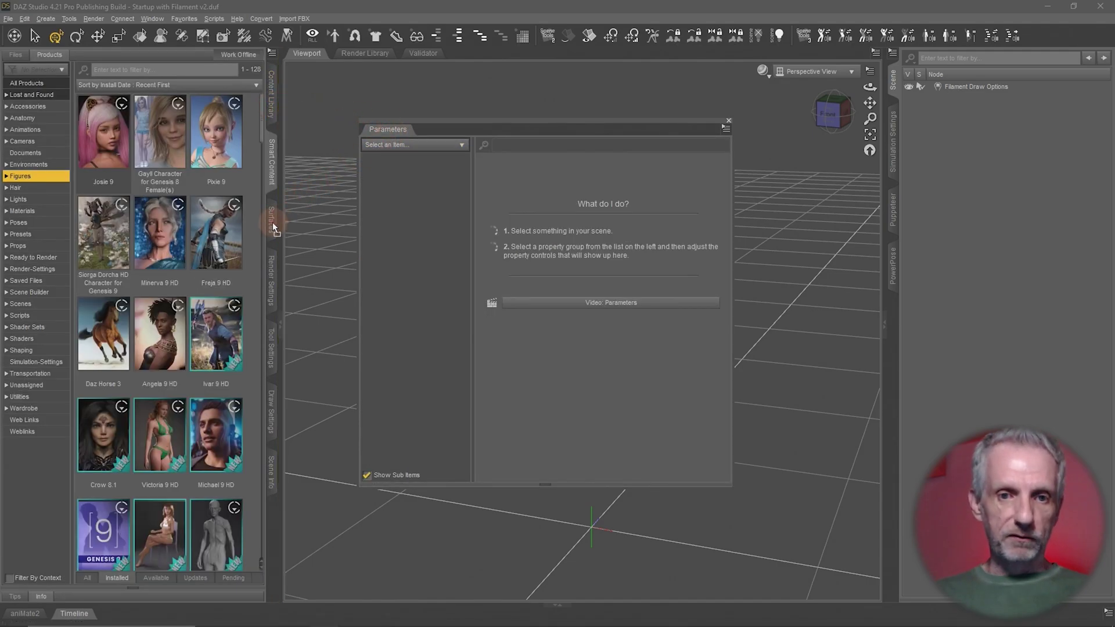
pyautogui.moveTo(274, 227); pyautogui.dragTo(274, 227)
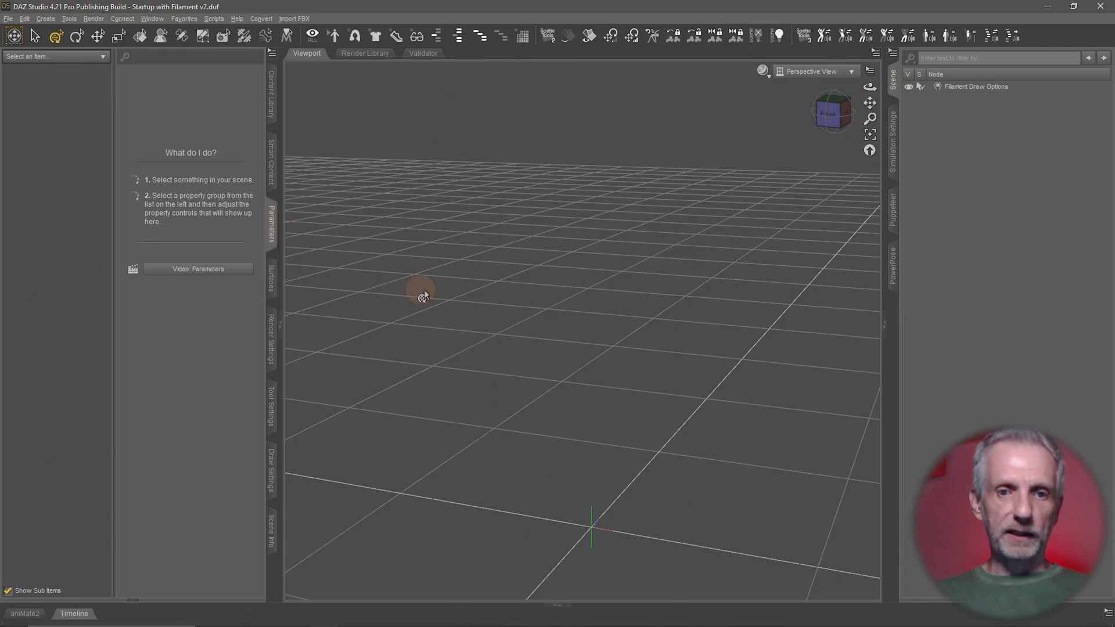